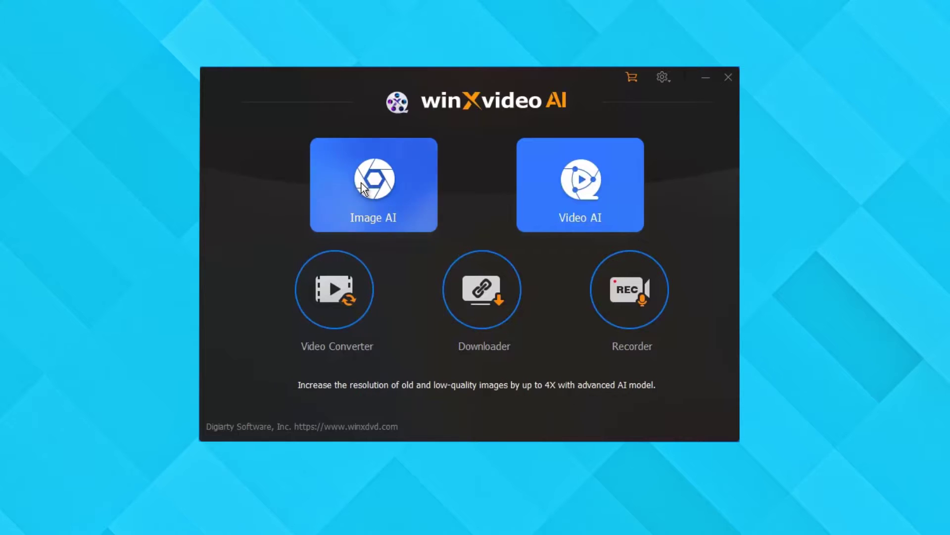
Step: In Image AI, load the six images, including the portrait, Pisa, birds, anime art and night bridge
left_click(362, 177)
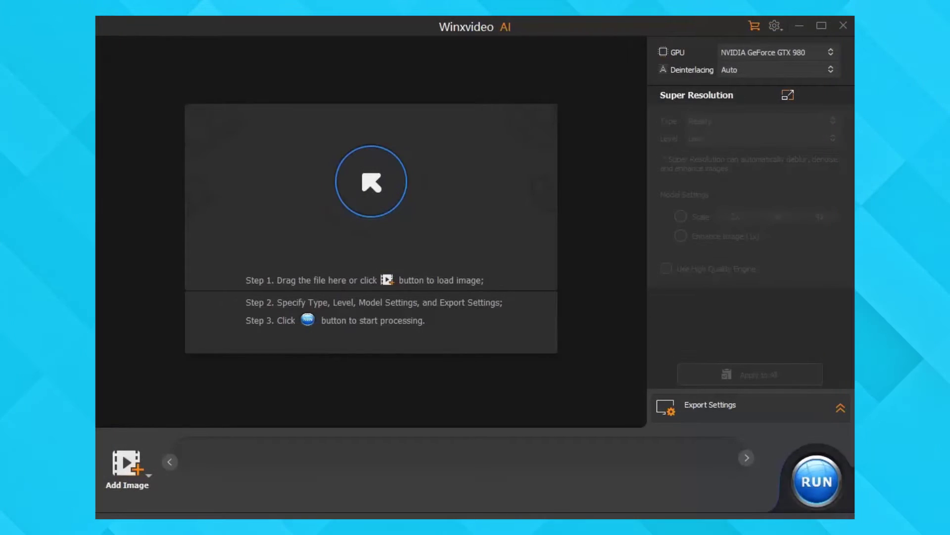
left_click_drag(562, 176, 445, 176)
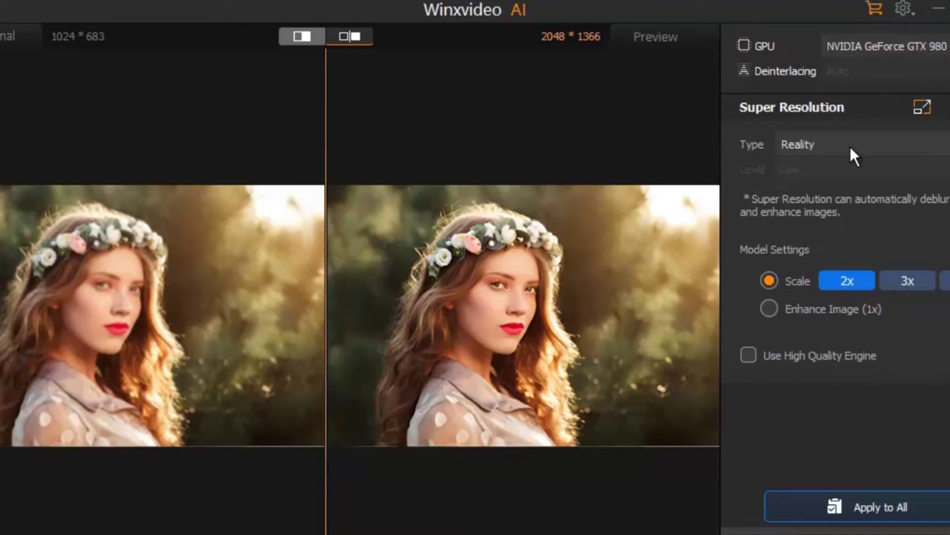
Step: Keep the portrait on the Reality type, then preview the Pisa, birds and bridge photos
left_click(851, 146)
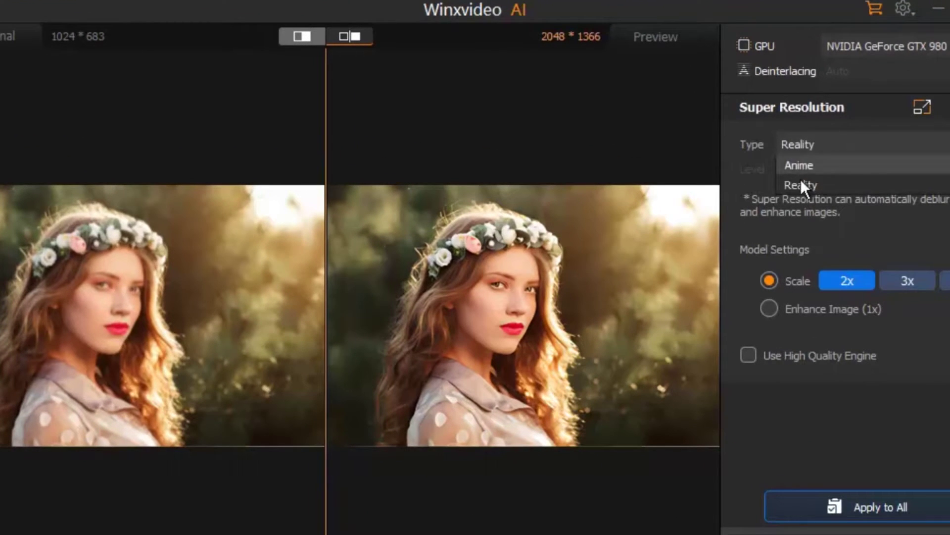
left_click(801, 186)
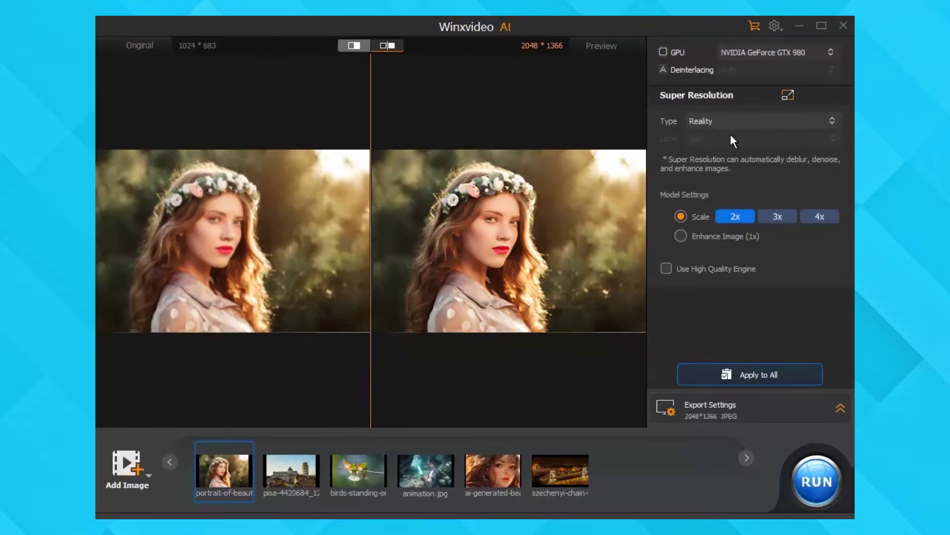
left_click(281, 481)
left_click(363, 475)
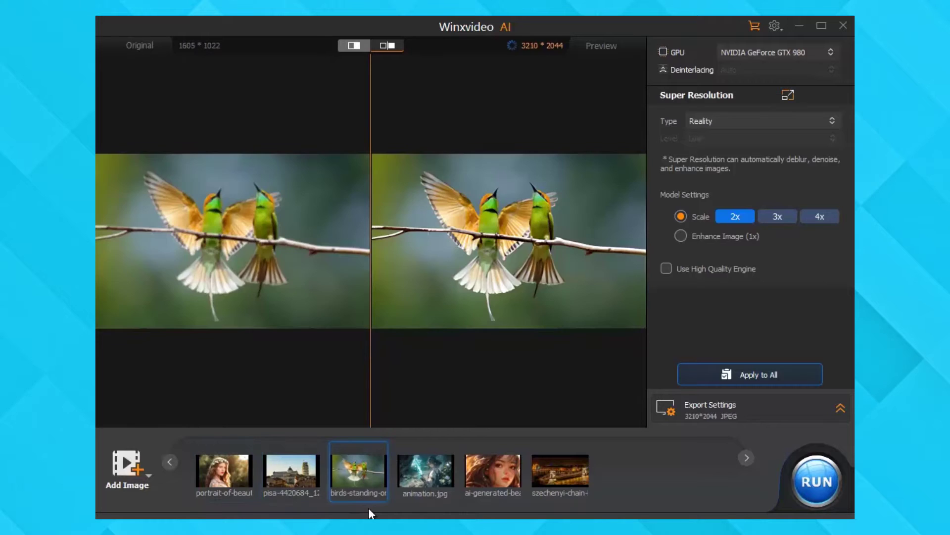
left_click(558, 474)
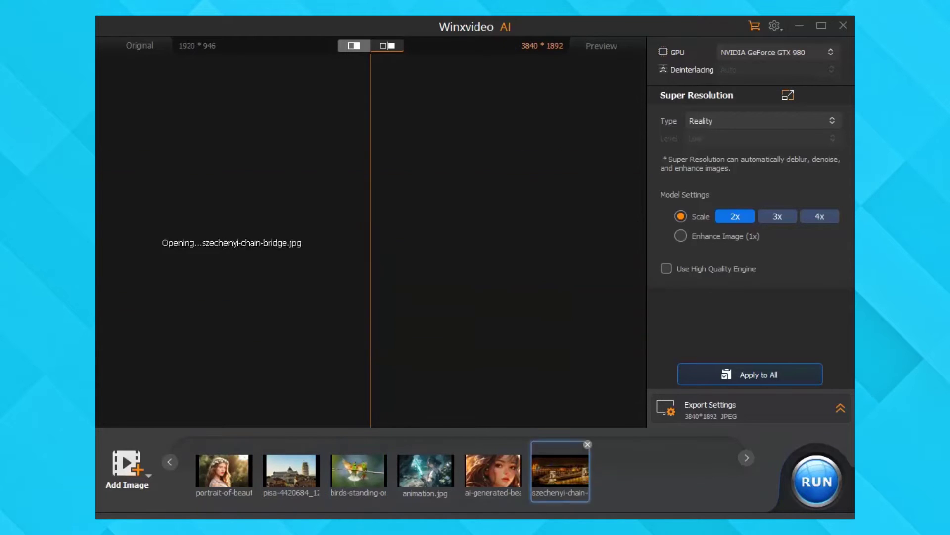
Step: Switch the anime portrait and the night bridge photo to the Anime type
left_click(706, 122)
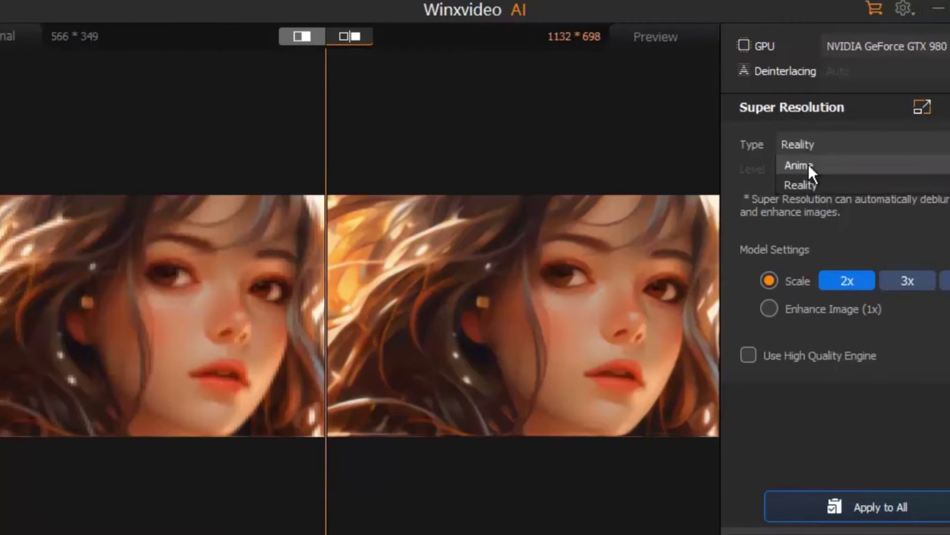
left_click(810, 166)
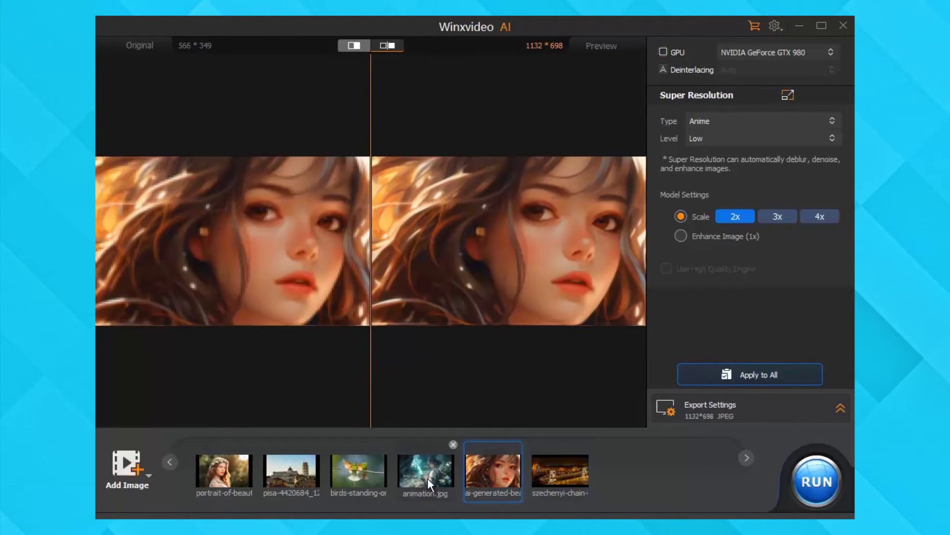
left_click(428, 478)
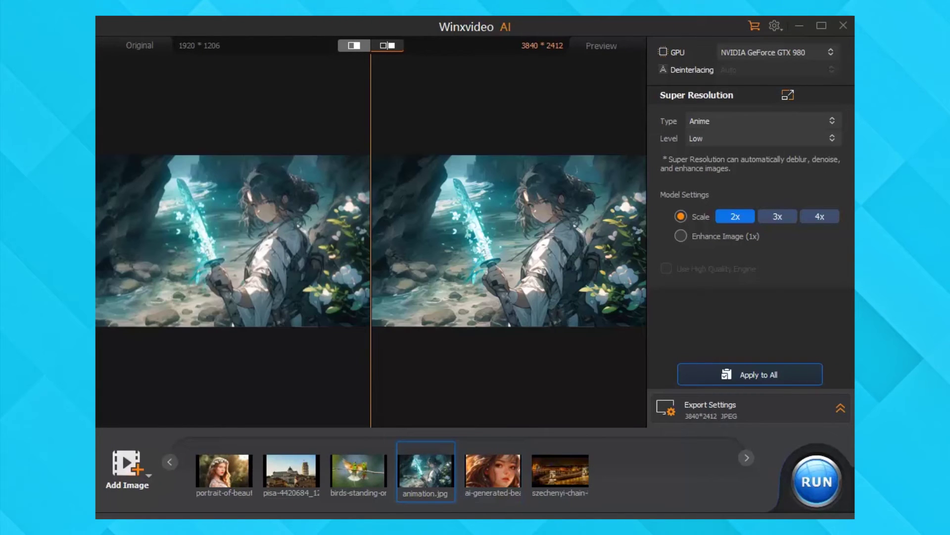
left_click(560, 471)
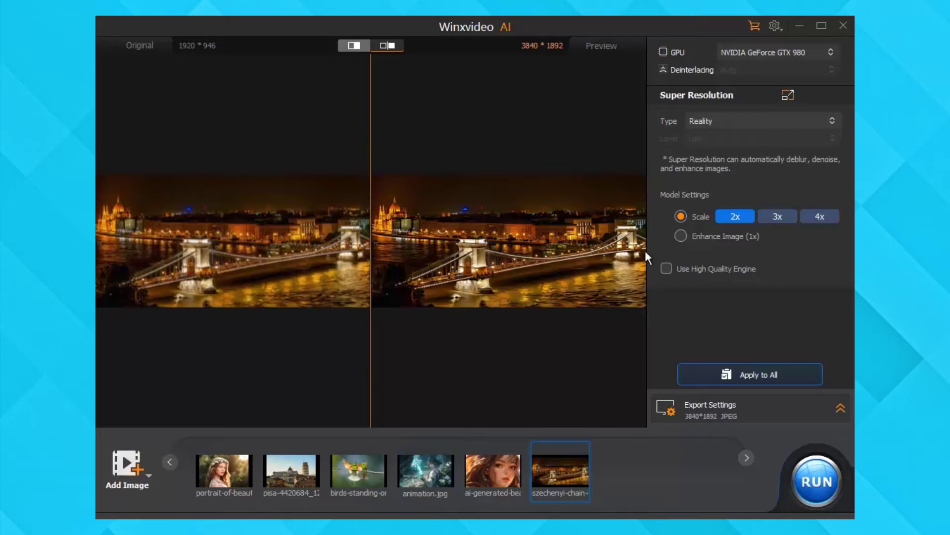
left_click(715, 121)
left_click(719, 135)
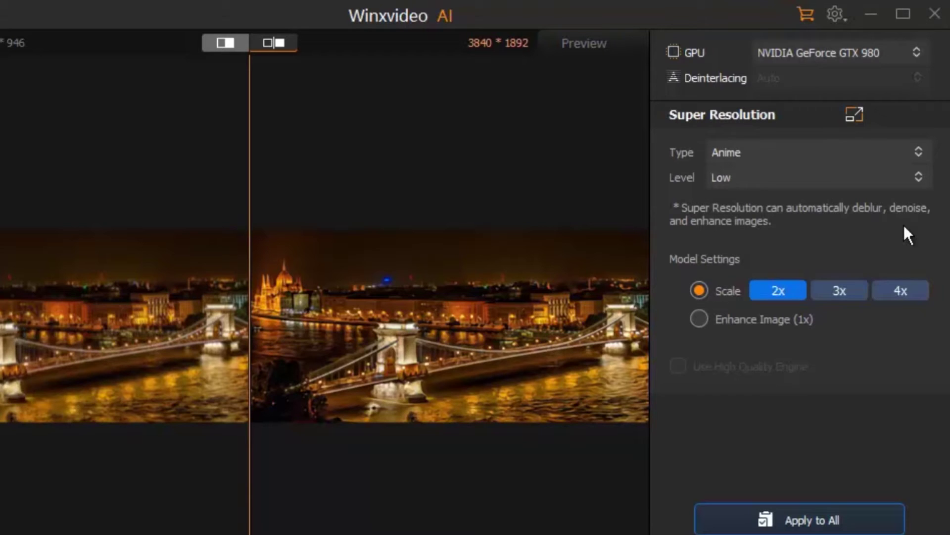
Step: List the Anime level options: Low, None and High
left_click(751, 180)
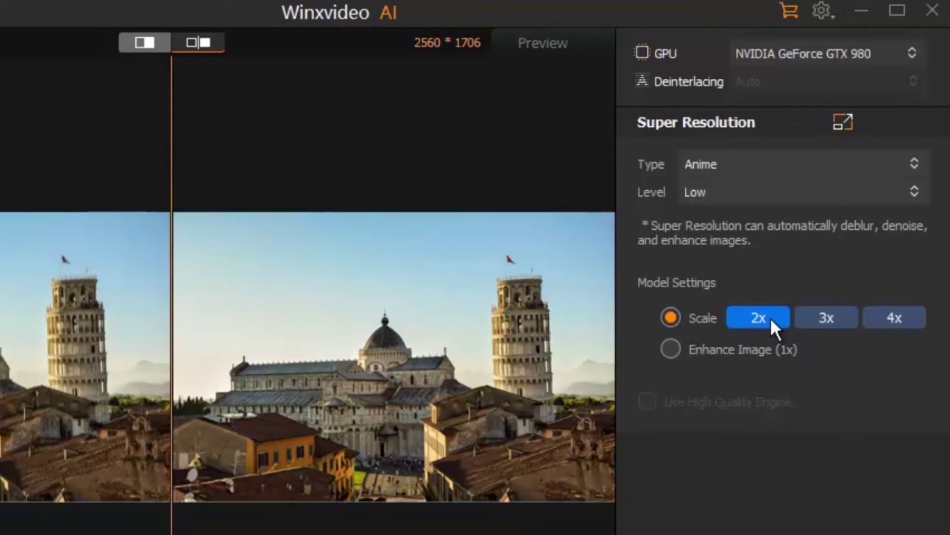
Step: Upscale the Pisa photo 4x to 5120×3412, check it in split compare, then preview animation.jpg
left_click(838, 321)
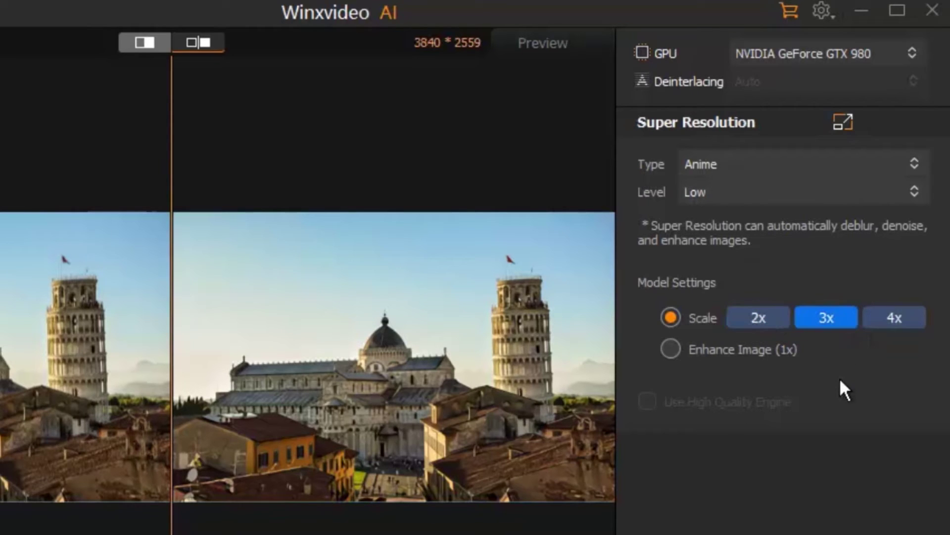
left_click(901, 316)
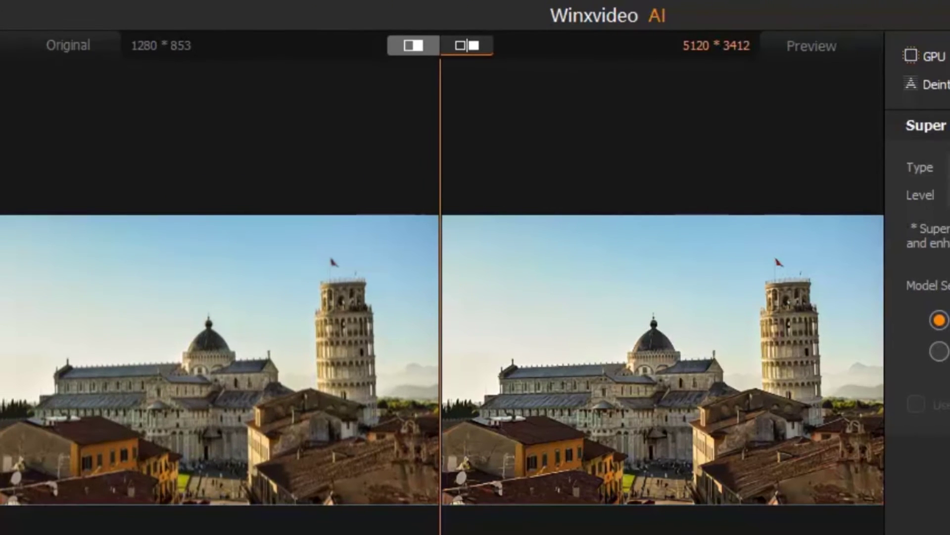
left_click(414, 54)
mouse_move(468, 321)
left_mouse_down()
mouse_move(237, 340)
mouse_move(622, 377)
left_mouse_up()
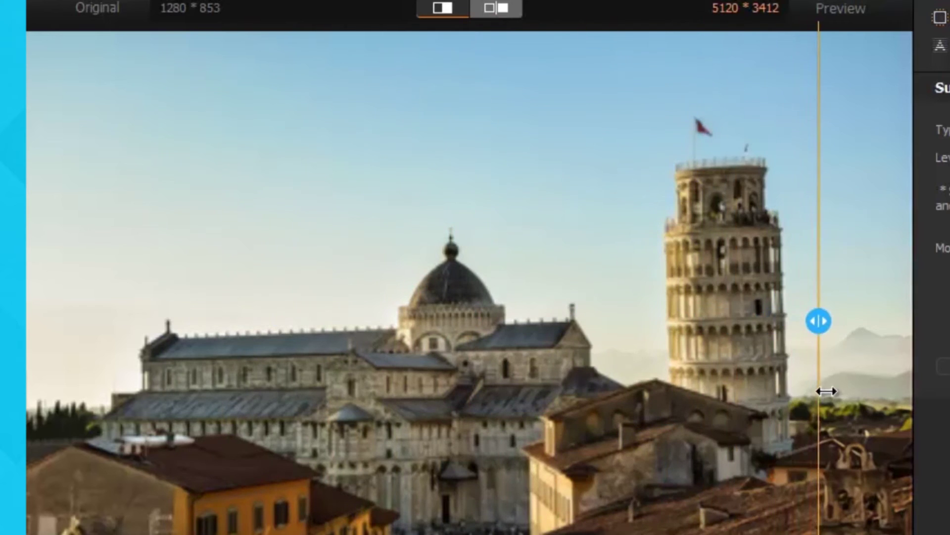
left_click(496, 7)
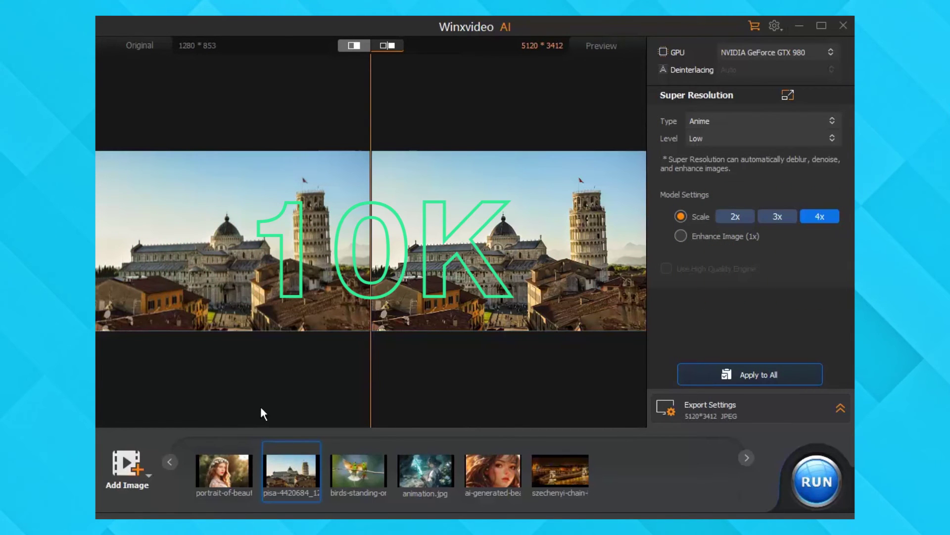
left_click(425, 472)
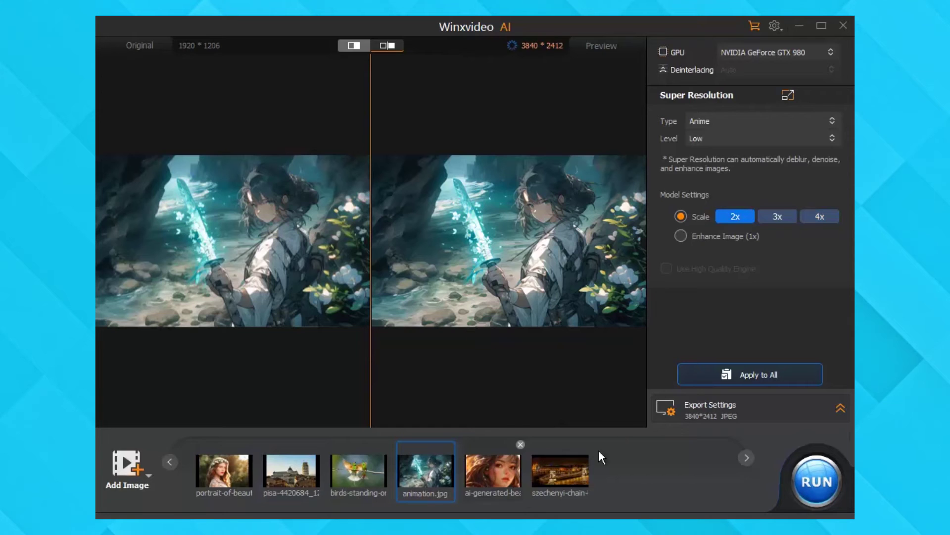
Step: Set the birds photo to Enhance Image (1x) with the High Quality Engine enabled
left_click(682, 239)
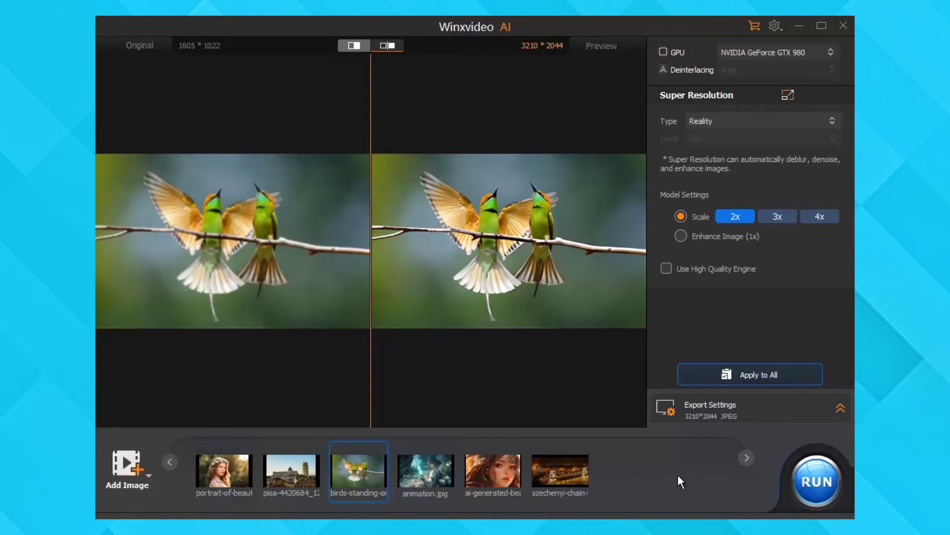
left_click(681, 239)
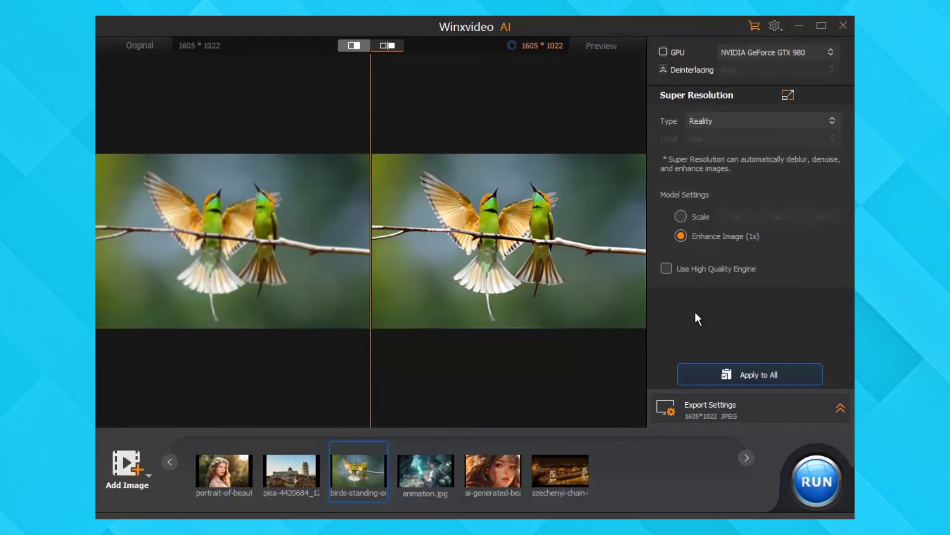
left_click(666, 269)
Step: Apply the current settings to all six images and preview the portrait at 2048×1366
left_click(751, 374)
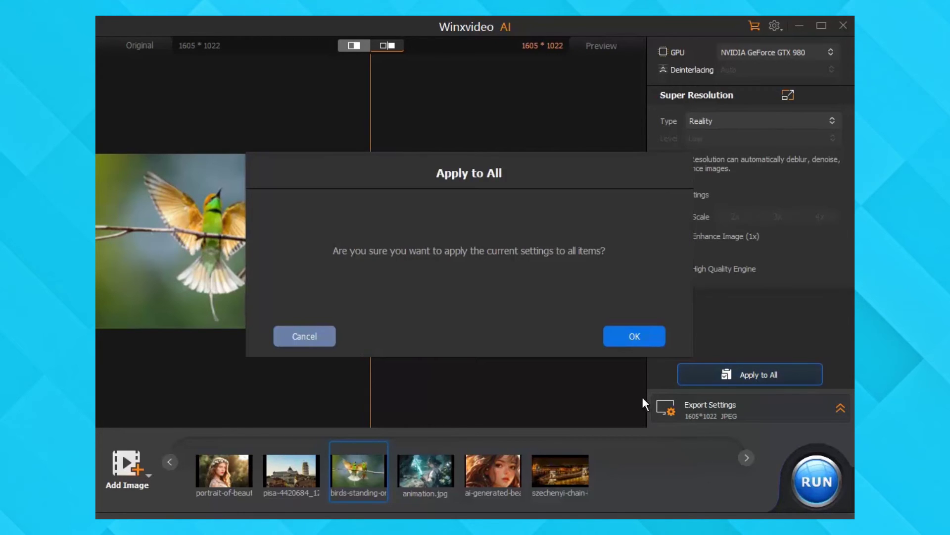
left_click(635, 337)
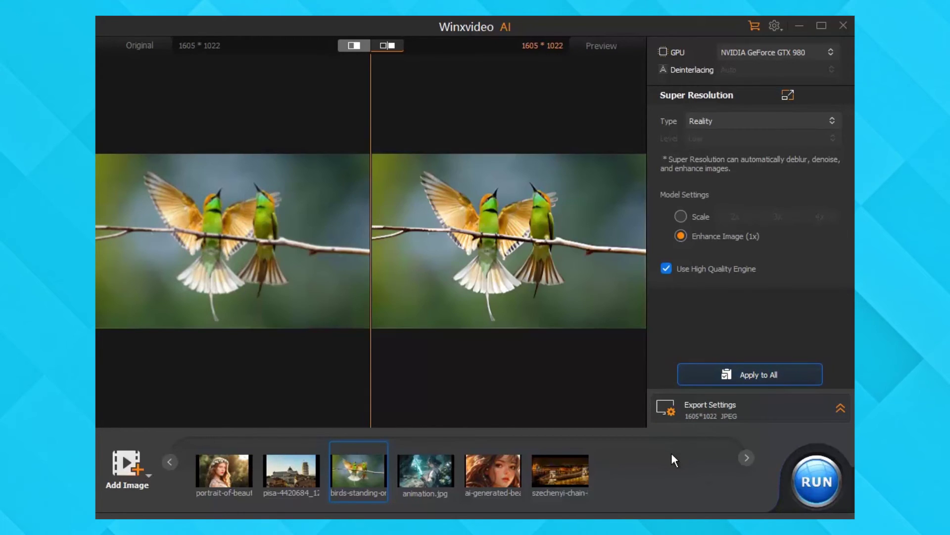
left_click(220, 475)
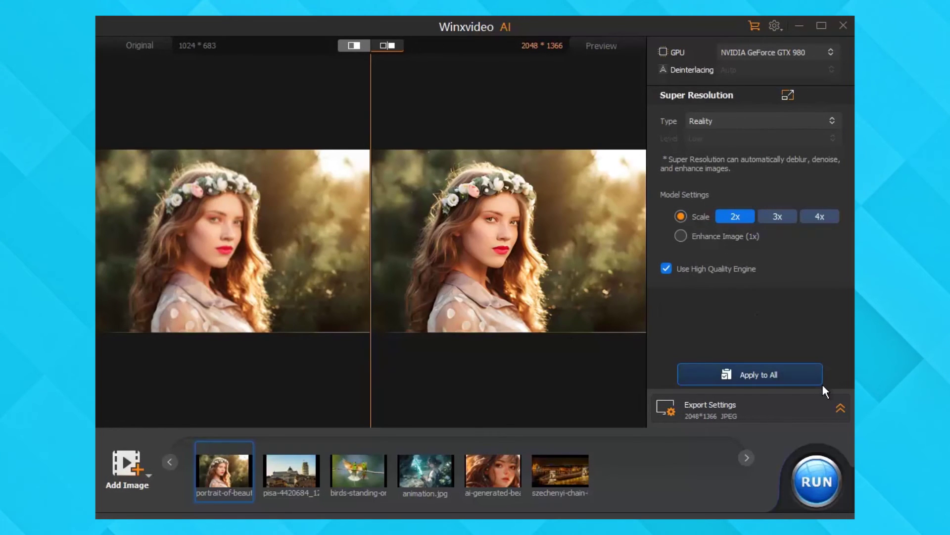
Step: Show the export settings with JPEG output format and 100% image quality
left_click(841, 408)
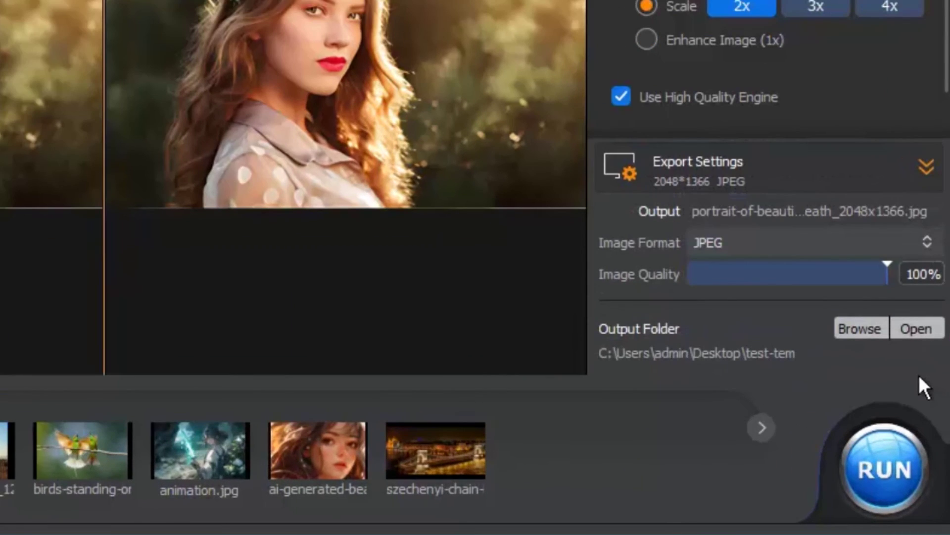
left_click(740, 243)
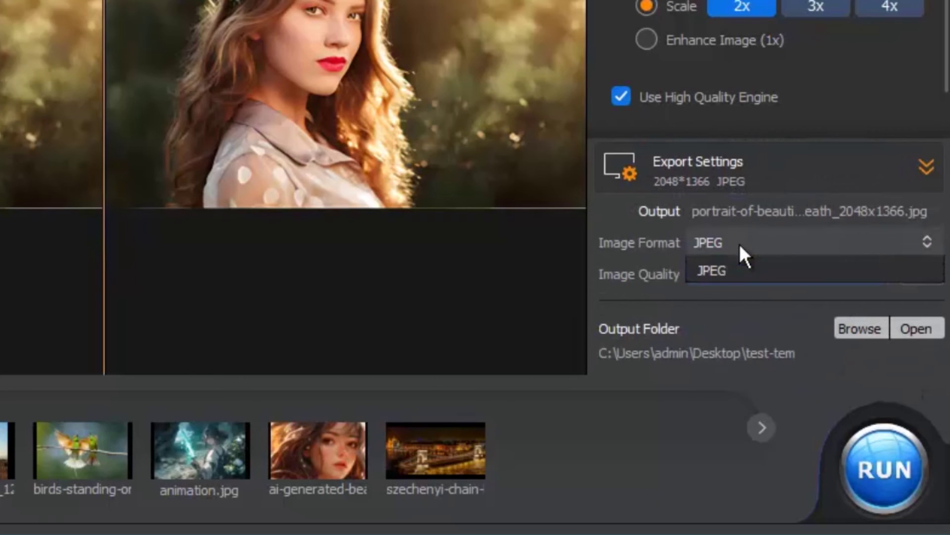
left_click(730, 293)
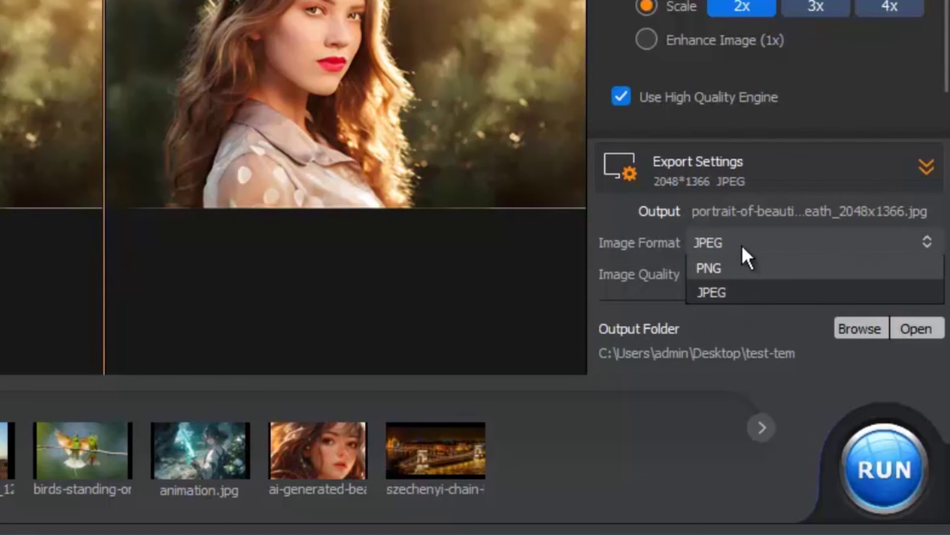
mouse_move(887, 273)
left_mouse_down()
mouse_move(656, 272)
mouse_move(891, 275)
left_mouse_up()
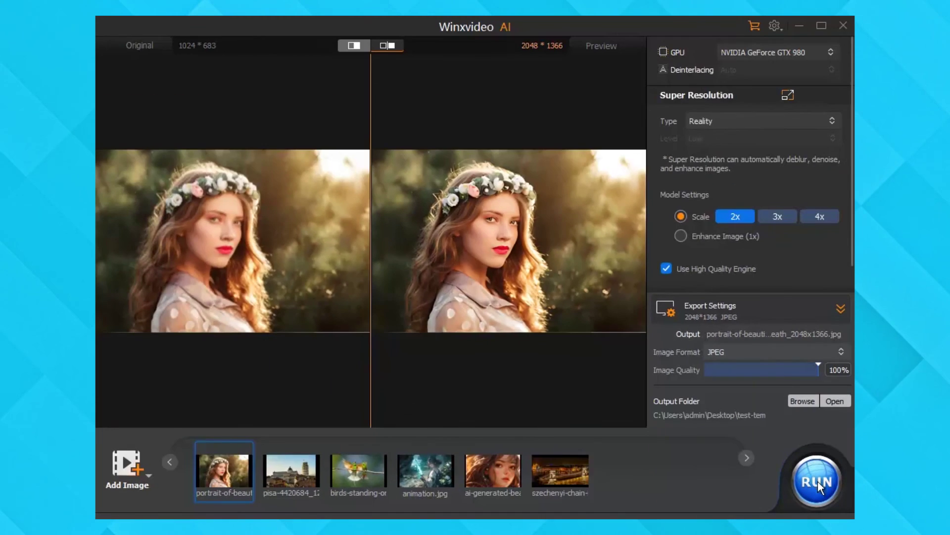
Step: Export all six images, starting with the portrait upscaled to 2048×1366
left_click(818, 481)
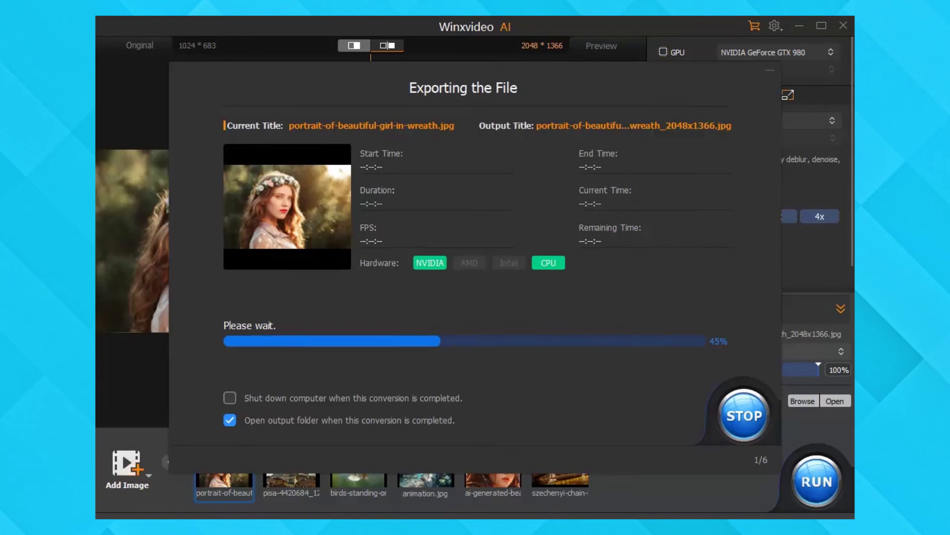